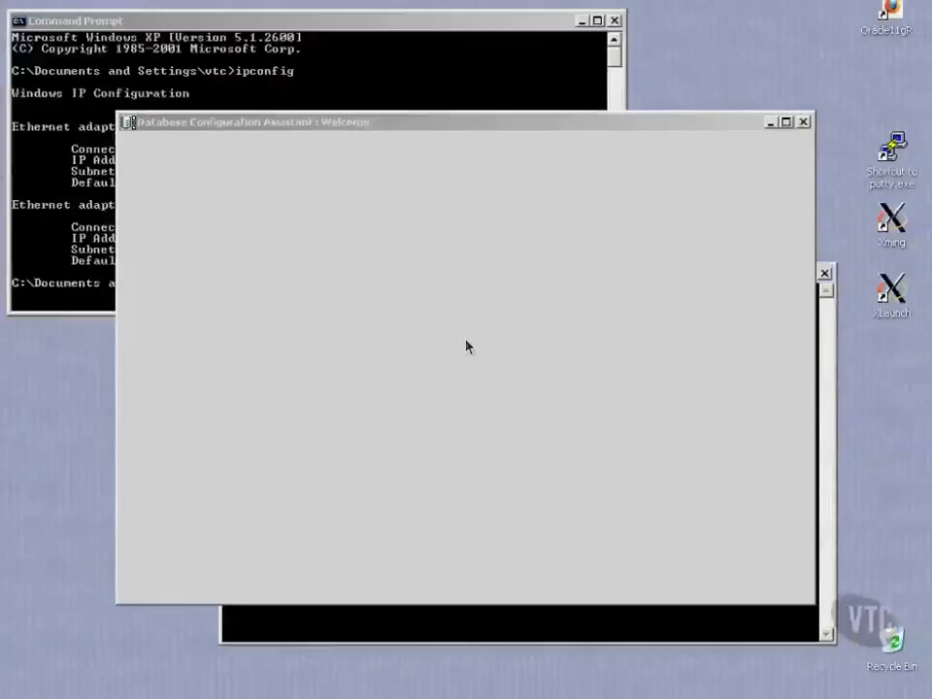
Step: Advance the DBCA wizard from the welcome page to Management Options, where a listener warning appears
left_click(680, 578)
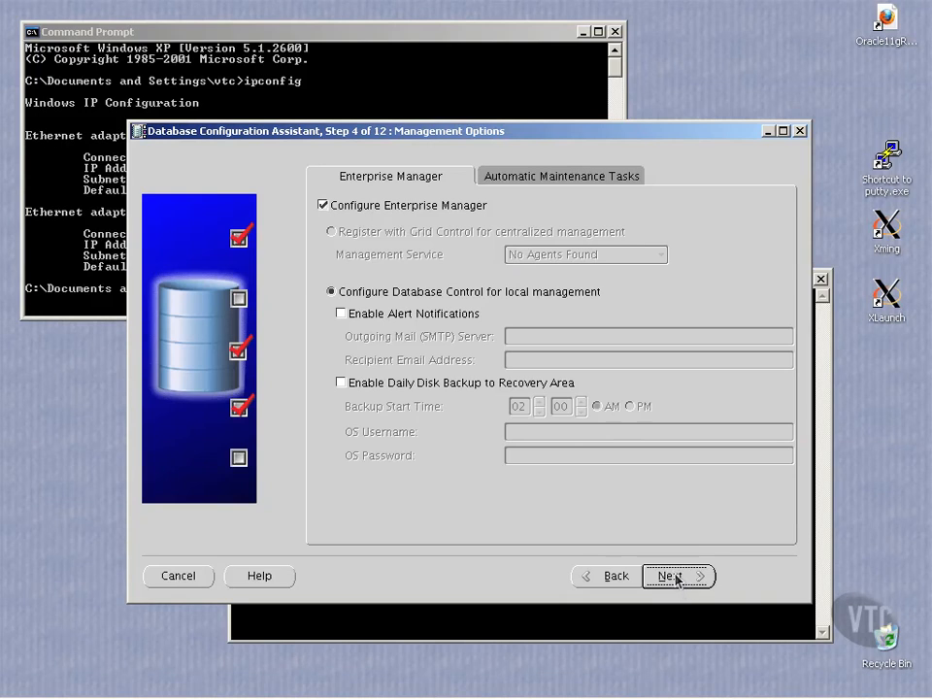
left_click(673, 578)
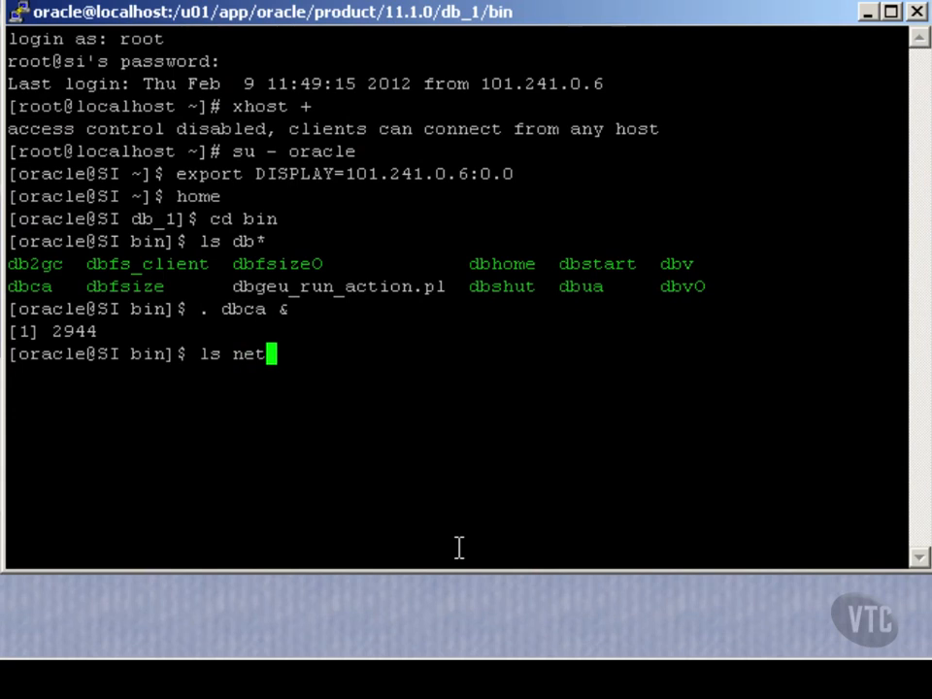
Step: List the netca-related programs and launch the Net Configuration Assistant with '. netca'
type("*")
key("Return")
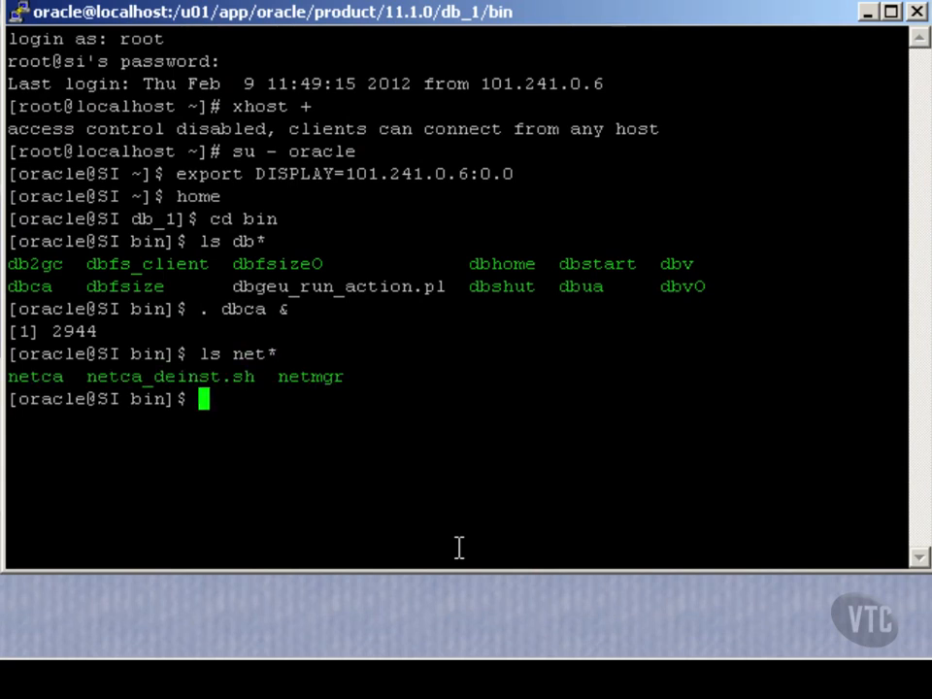
type(". netca")
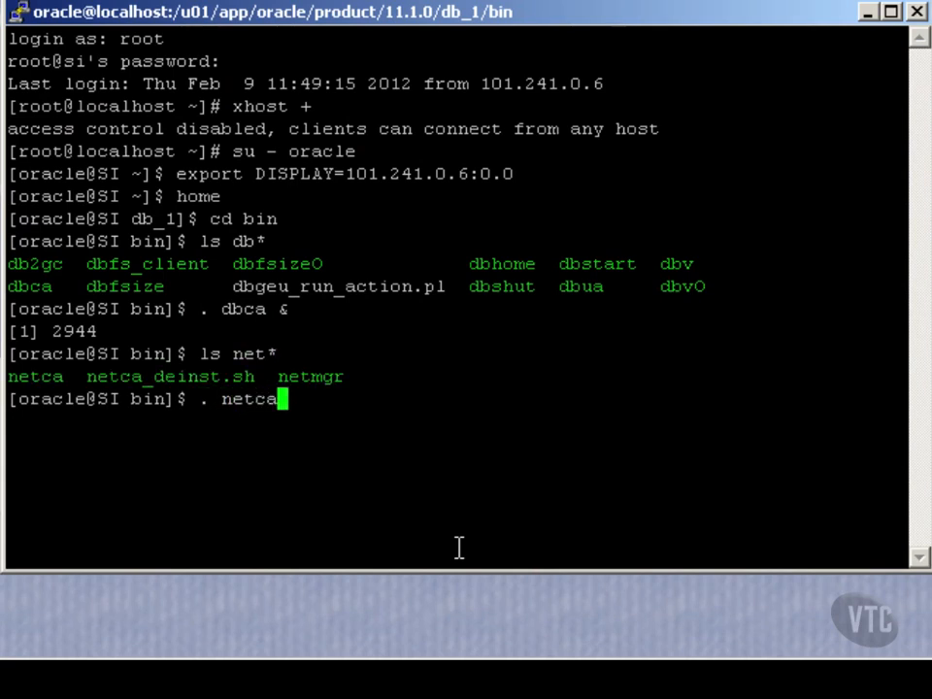
key("Return")
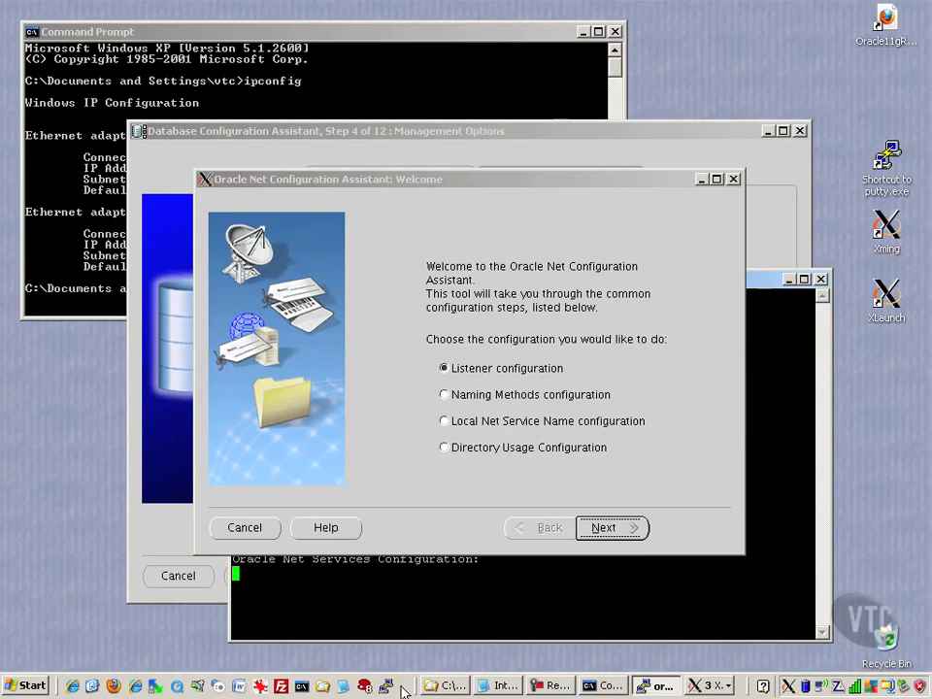
Step: Open a new PuTTY si session as root and switch to the oracle user
left_click(386, 687)
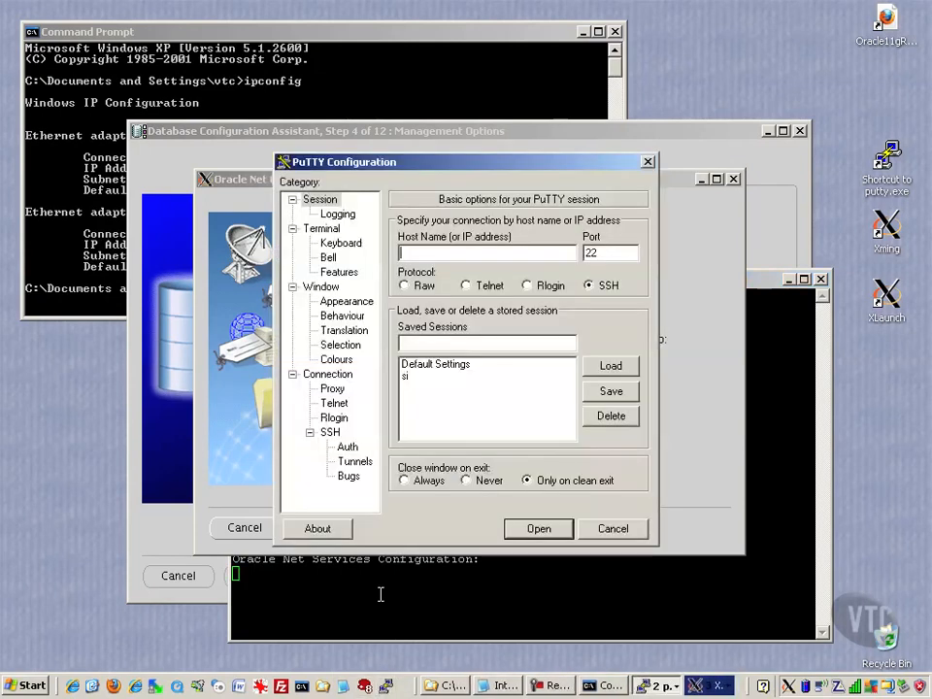
double_click(414, 384)
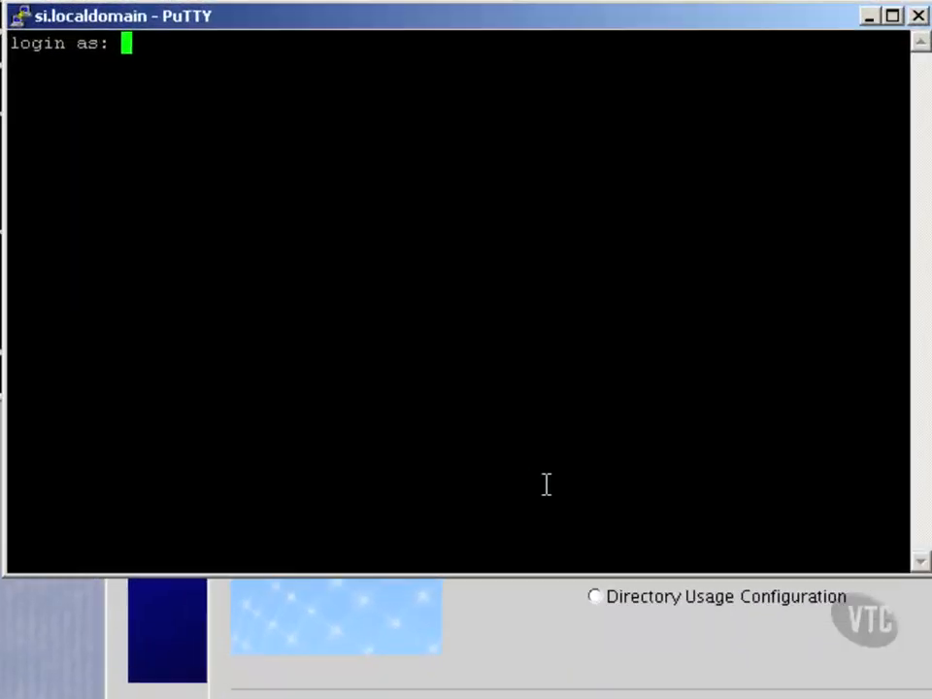
type("root")
key("Return")
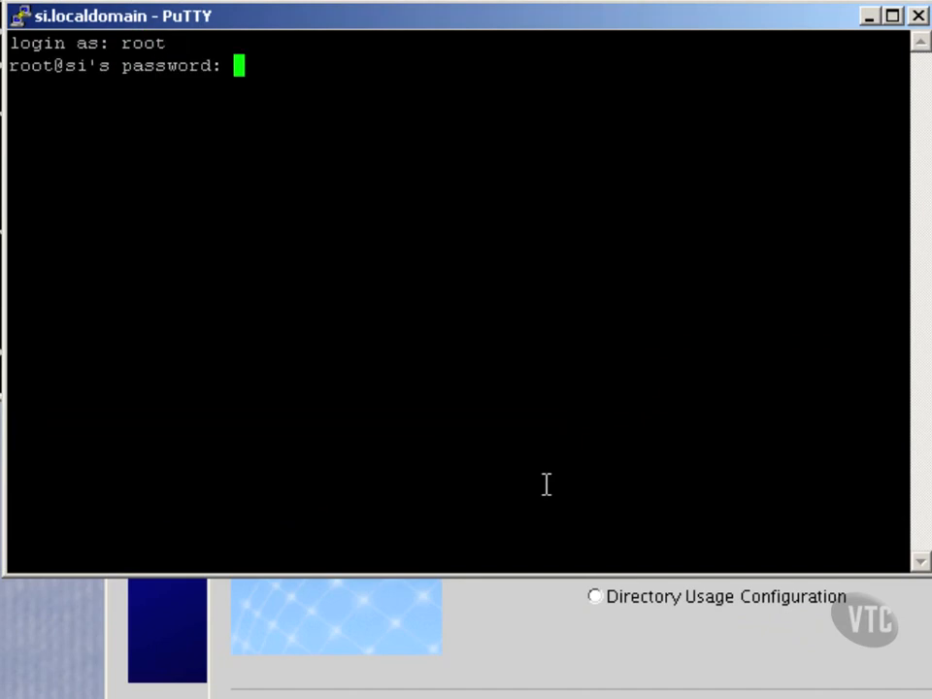
key("Return")
type("su - or")
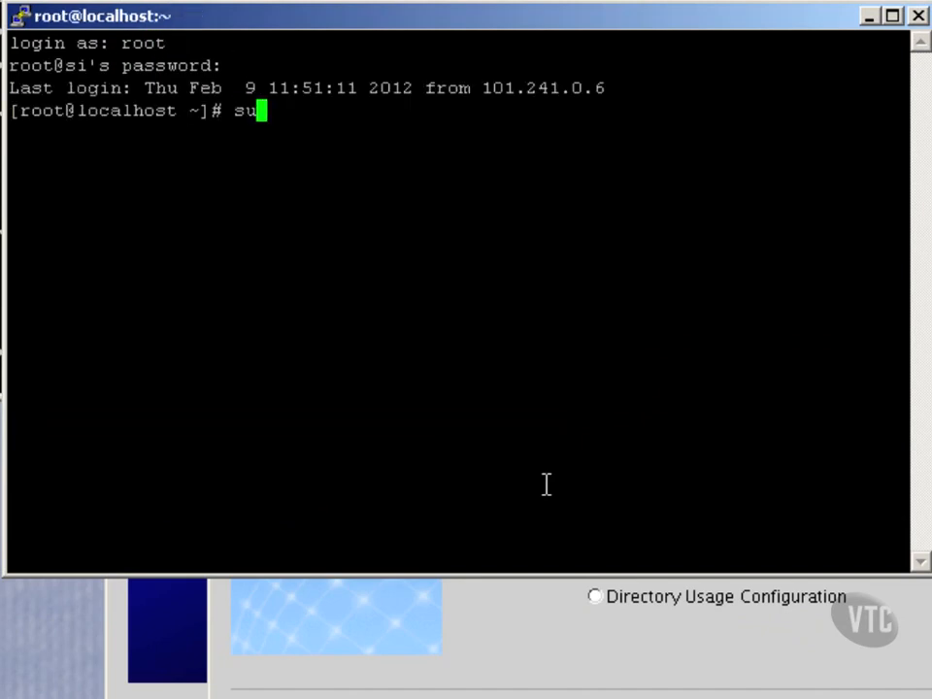
type("acle")
key("Return")
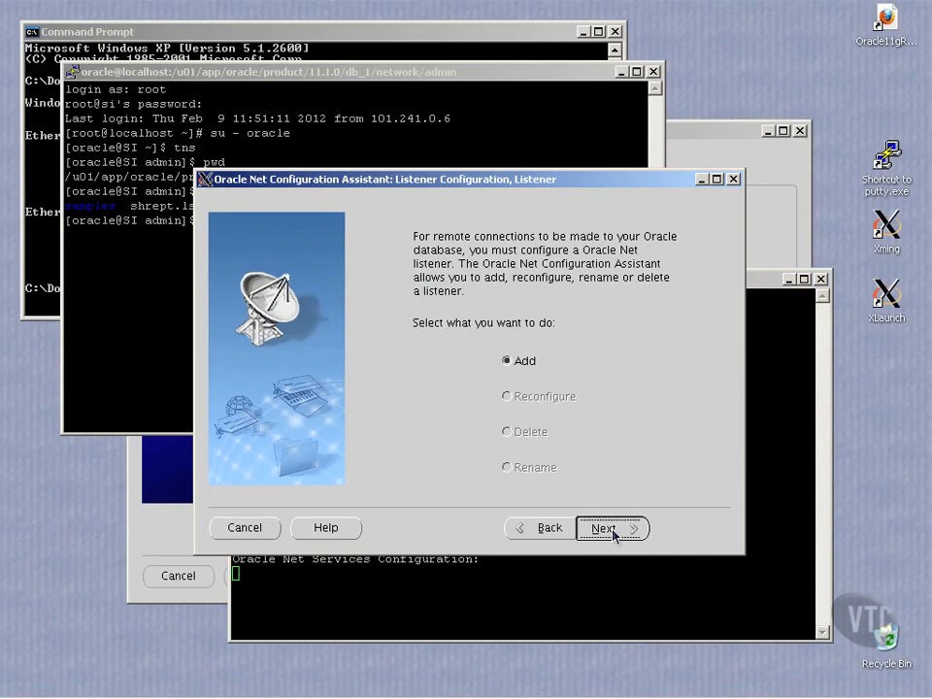
Step: Create listener LISTENER using TCP on the standard port 1521
left_click(608, 530)
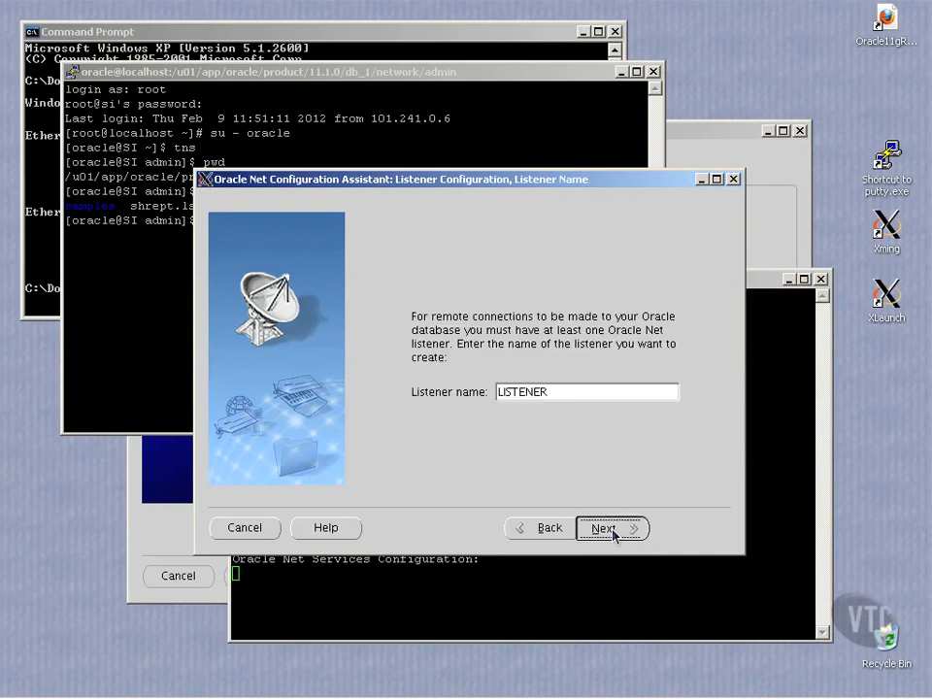
left_click(608, 530)
left_click(607, 529)
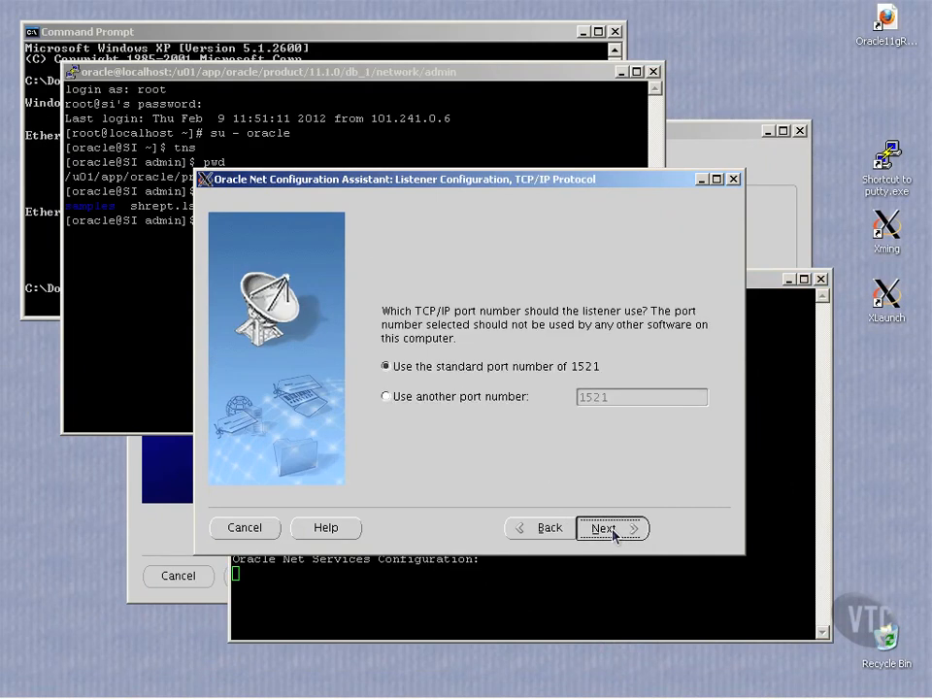
left_click(608, 530)
Step: Print the contents of listener.ora with cat
type("cat li")
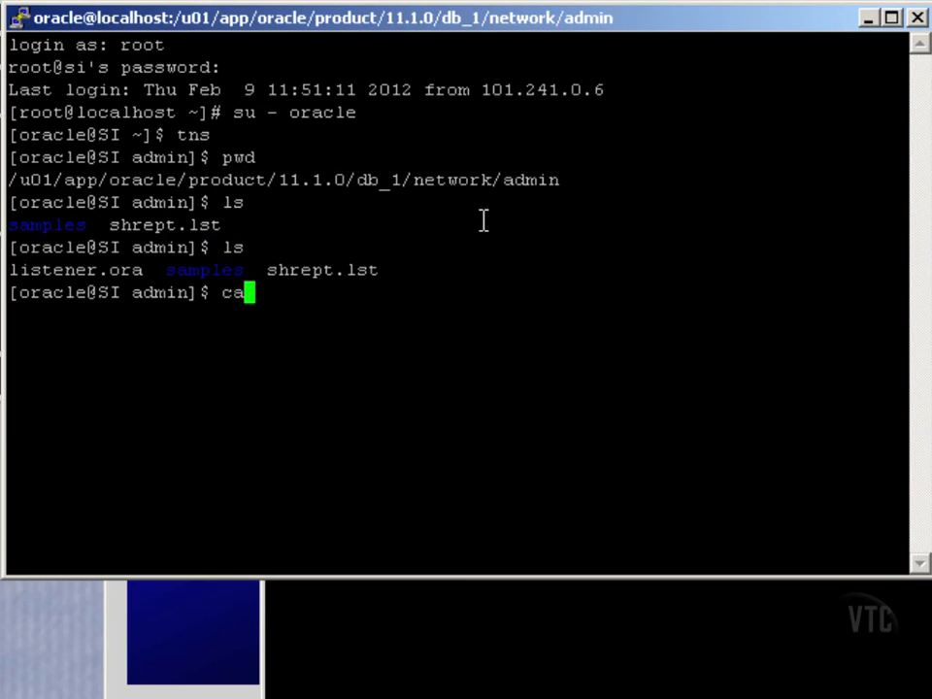
key("Tab")
key("Return")
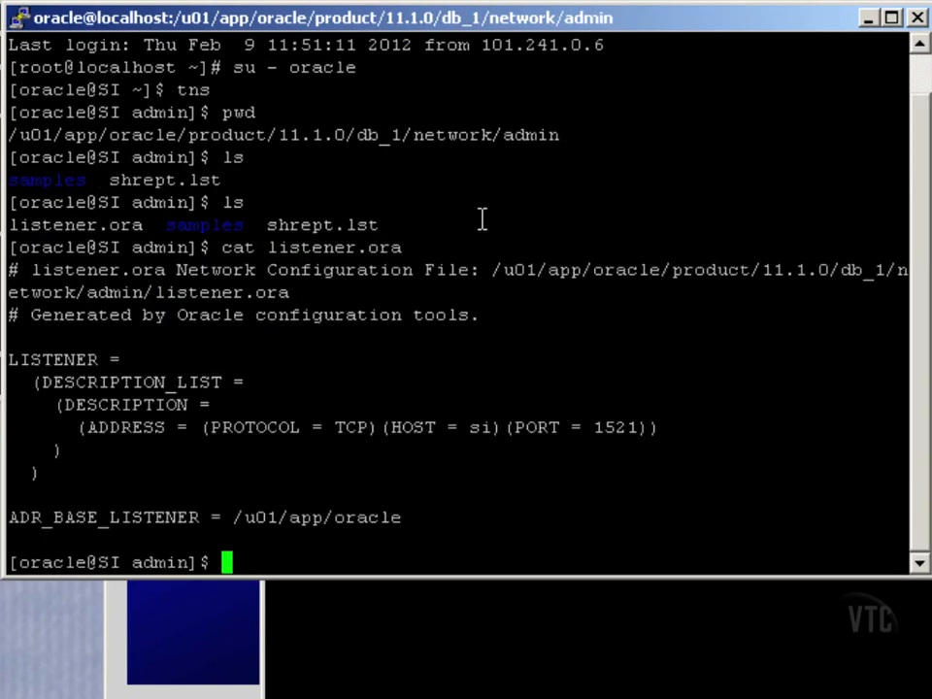
Step: Highlight the LISTENER description and host si address lines, then return to the DBCA window
left_click_drag(42, 342, 774, 468)
left_click(774, 482)
left_click_drag(427, 427, 502, 427)
left_click(310, 402)
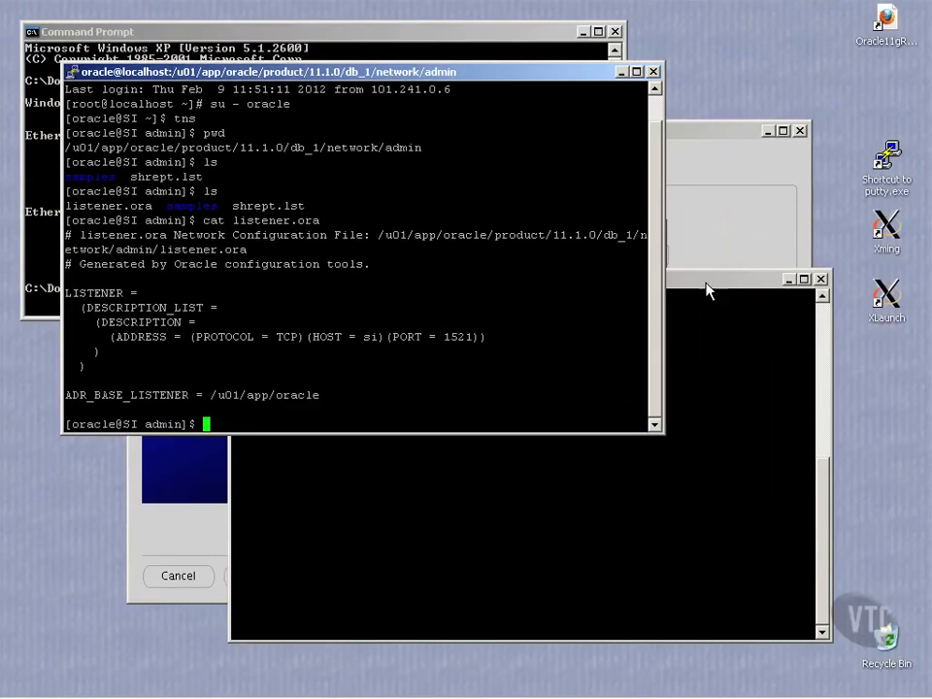
left_click(728, 131)
Step: Dismiss the listener warning and give all accounts one shared administrative password, accepting the password warning
left_click(631, 382)
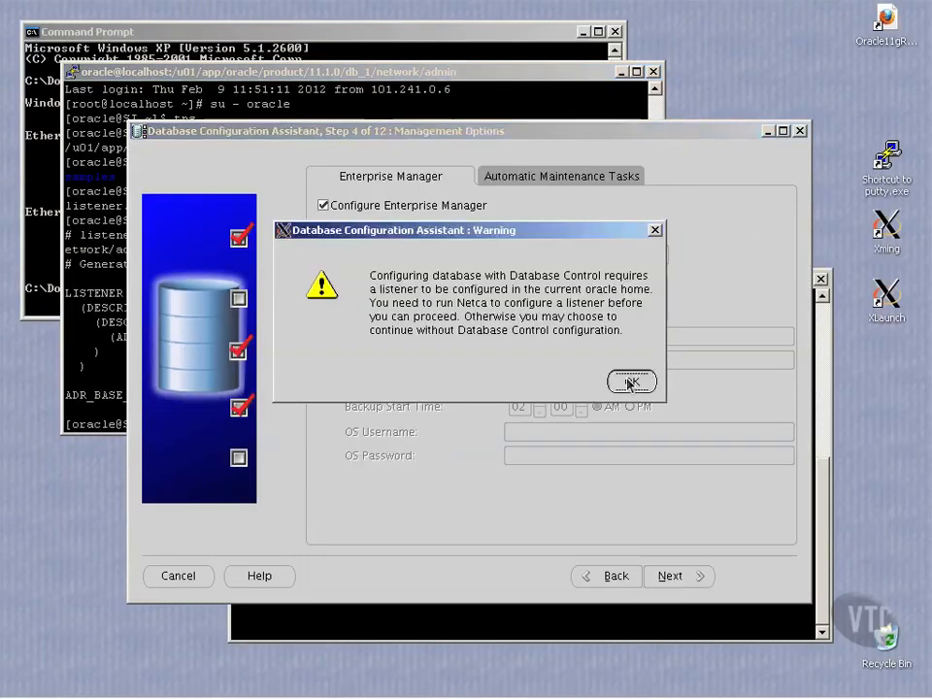
left_click(663, 577)
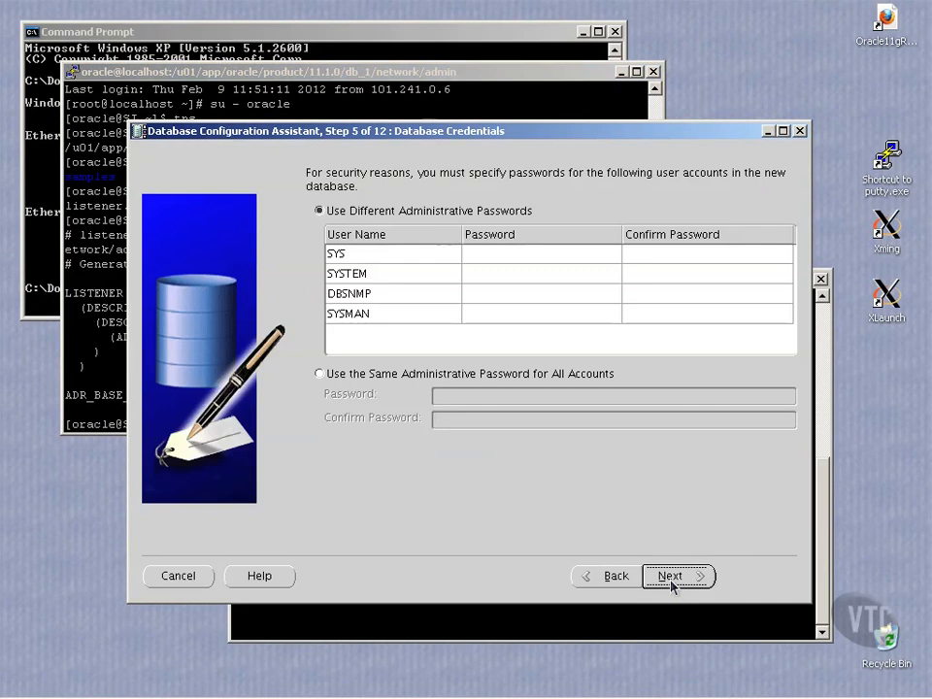
left_click(321, 376)
left_click(461, 398)
type("******")
key("Tab")
type("******")
left_click(679, 577)
left_click(581, 412)
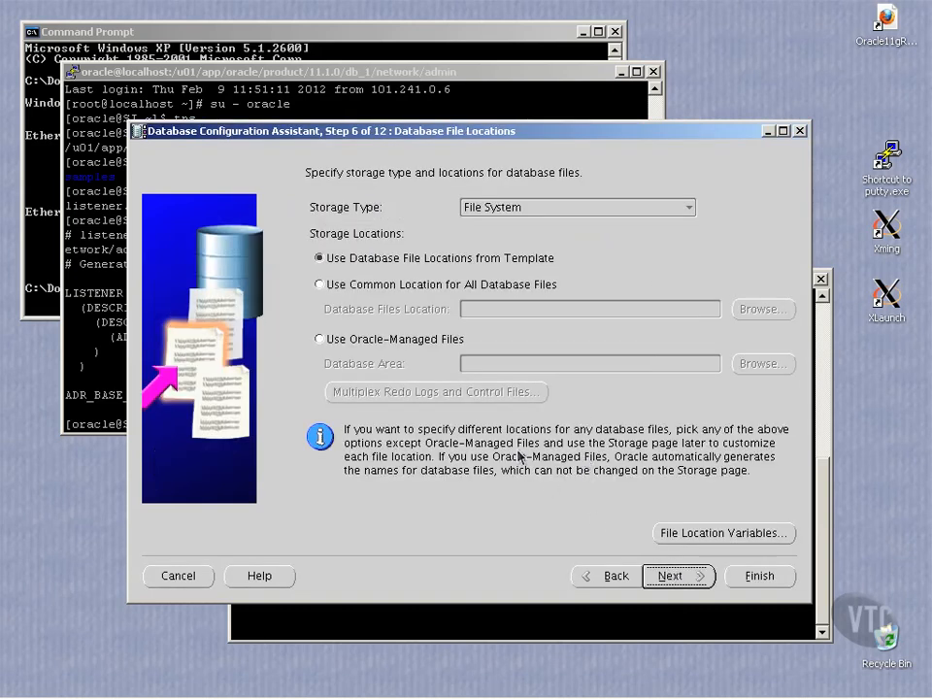
Step: Keep File System as the database storage type
left_click(516, 212)
left_click(511, 213)
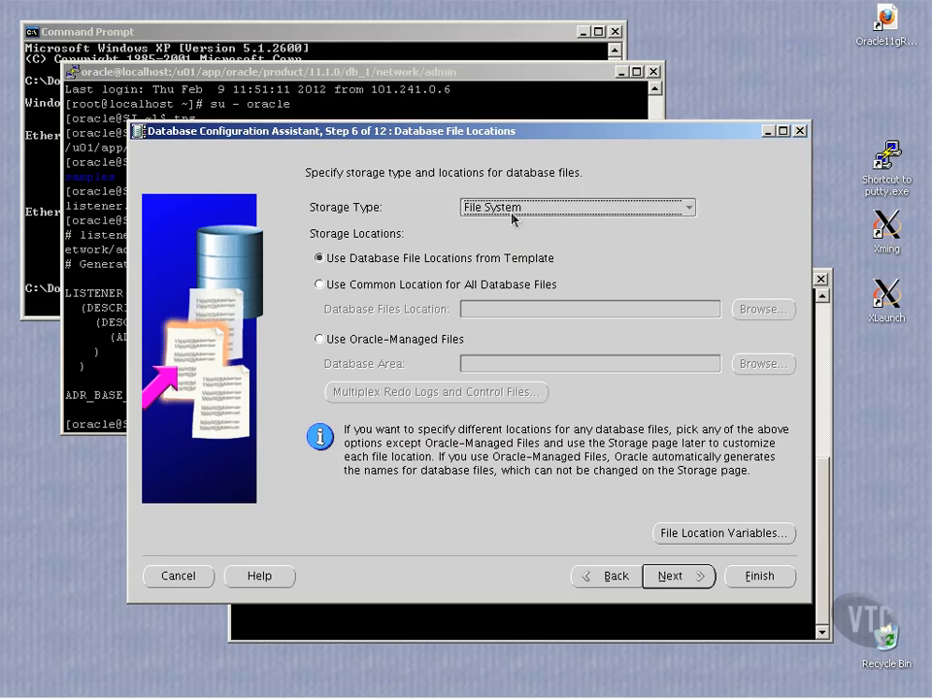
left_click(672, 577)
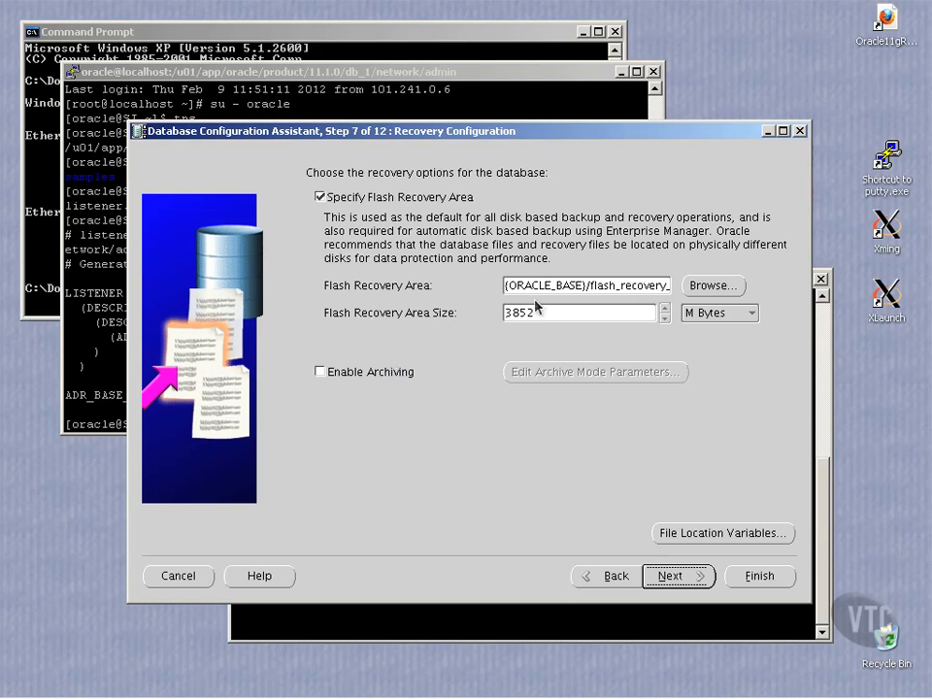
Step: Enable archiving in recovery configuration and continue without sample schemas
left_click(322, 376)
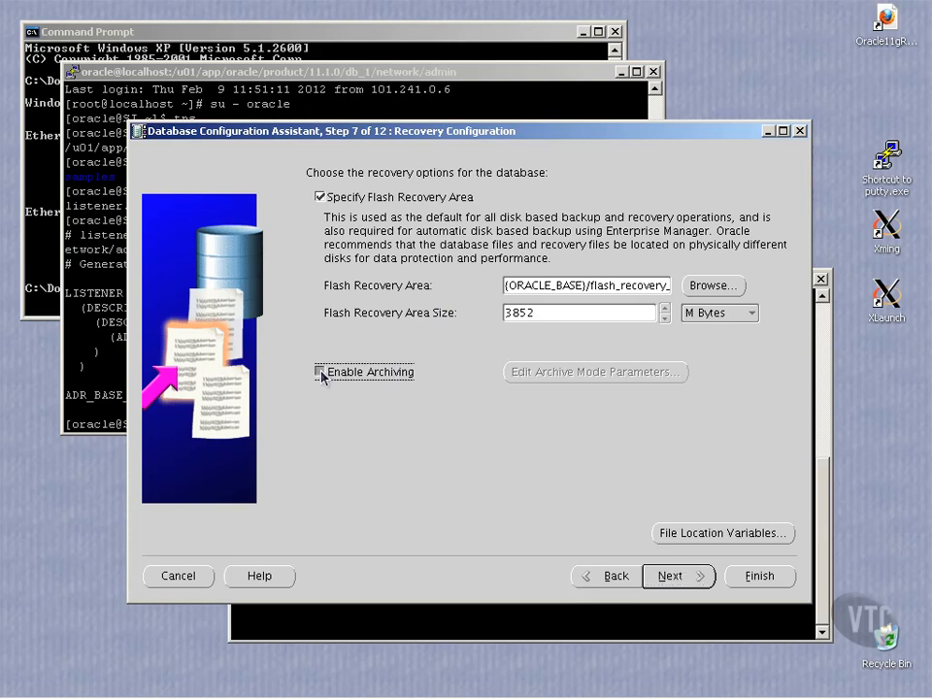
left_click(684, 579)
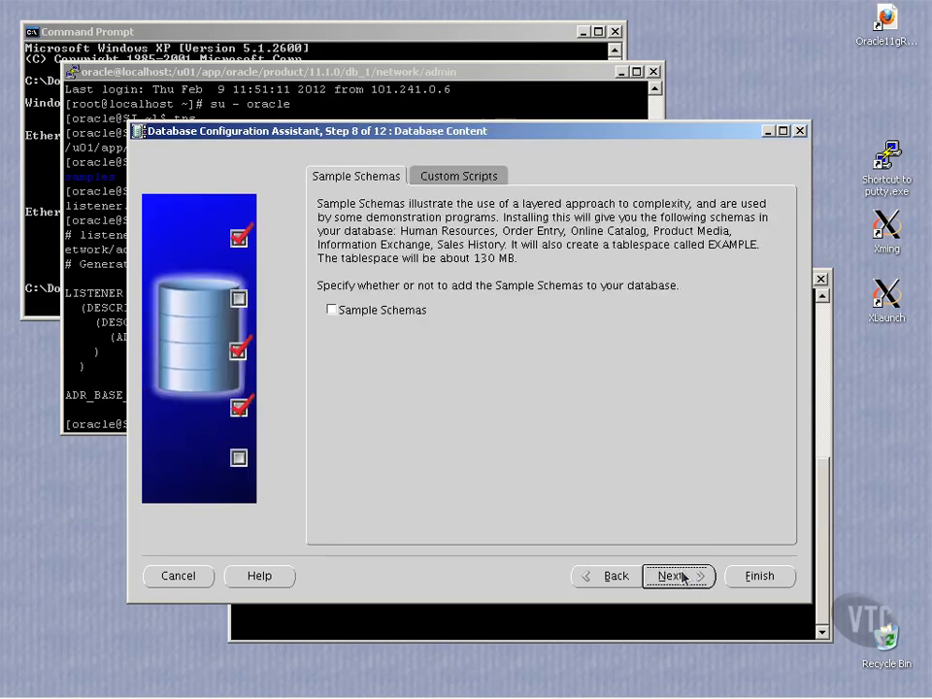
left_click(684, 577)
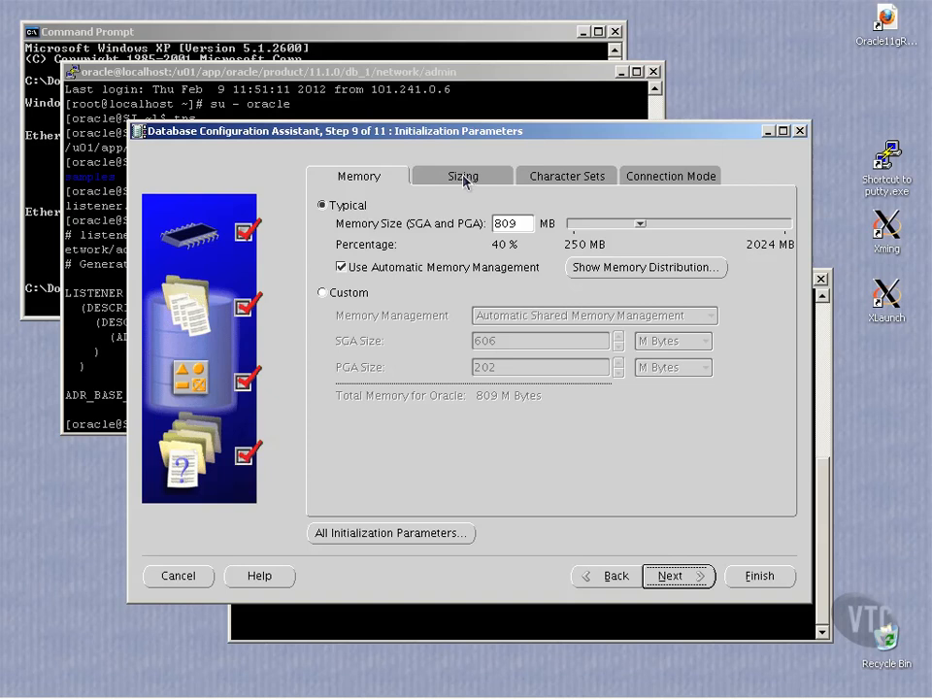
Step: Review all initialization parameters and change Processes from 150 to 250 on the Sizing tab
left_click(392, 533)
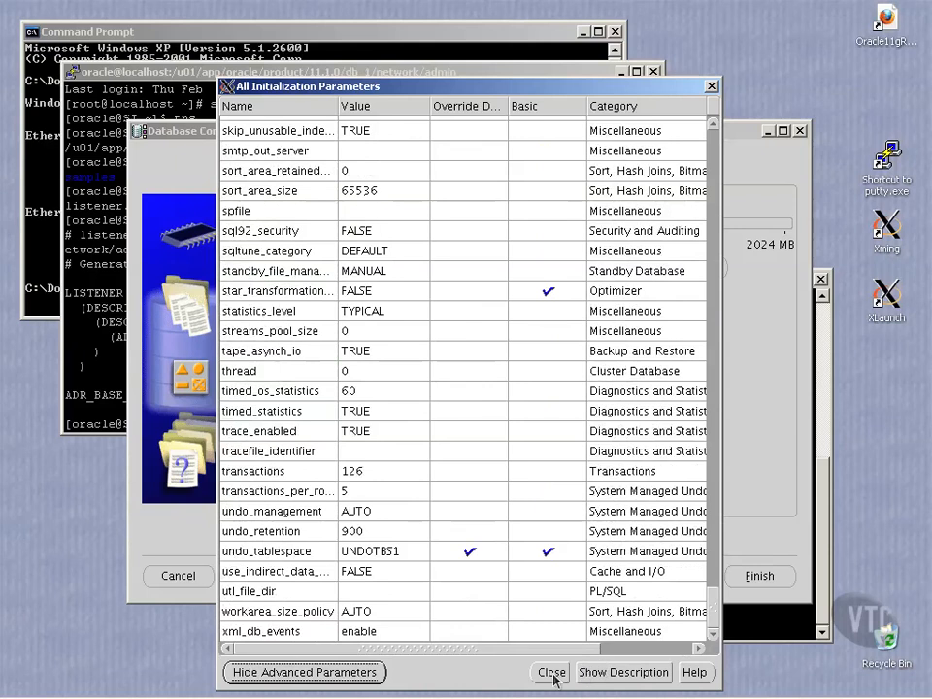
left_click(551, 673)
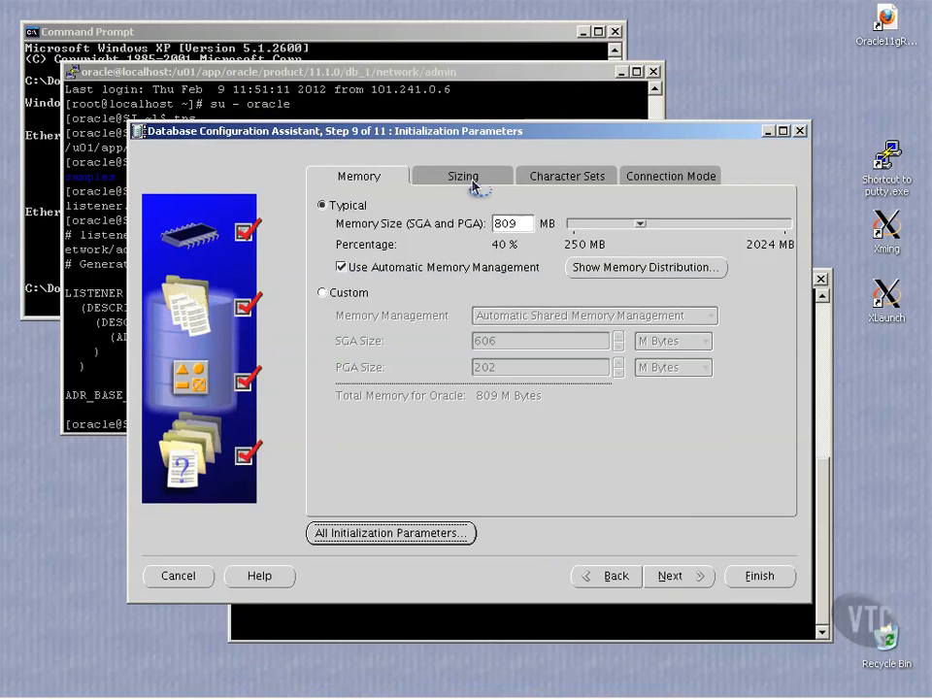
left_click(475, 184)
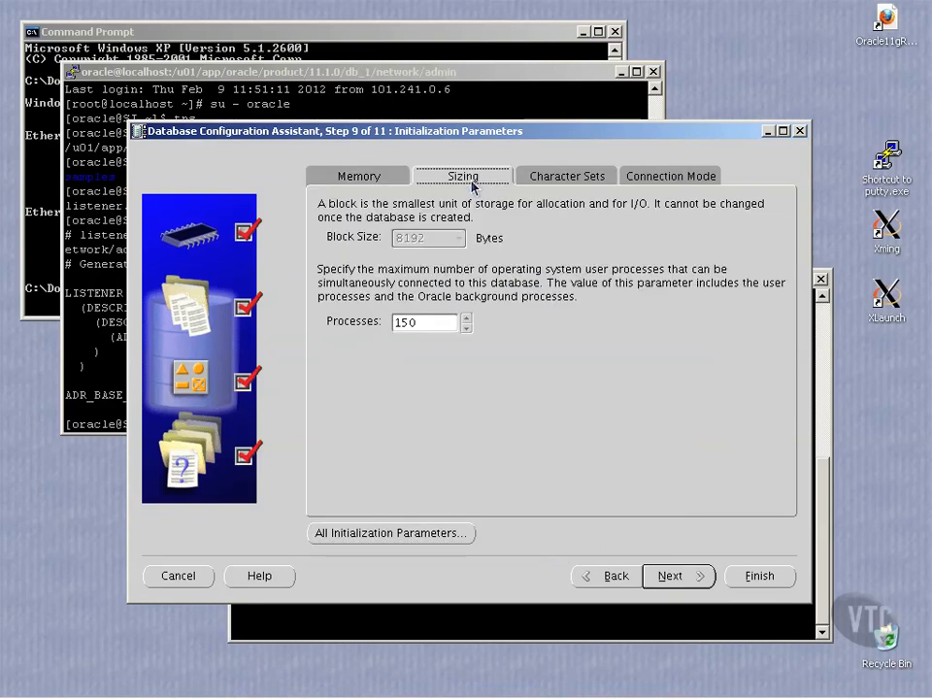
left_click(432, 326)
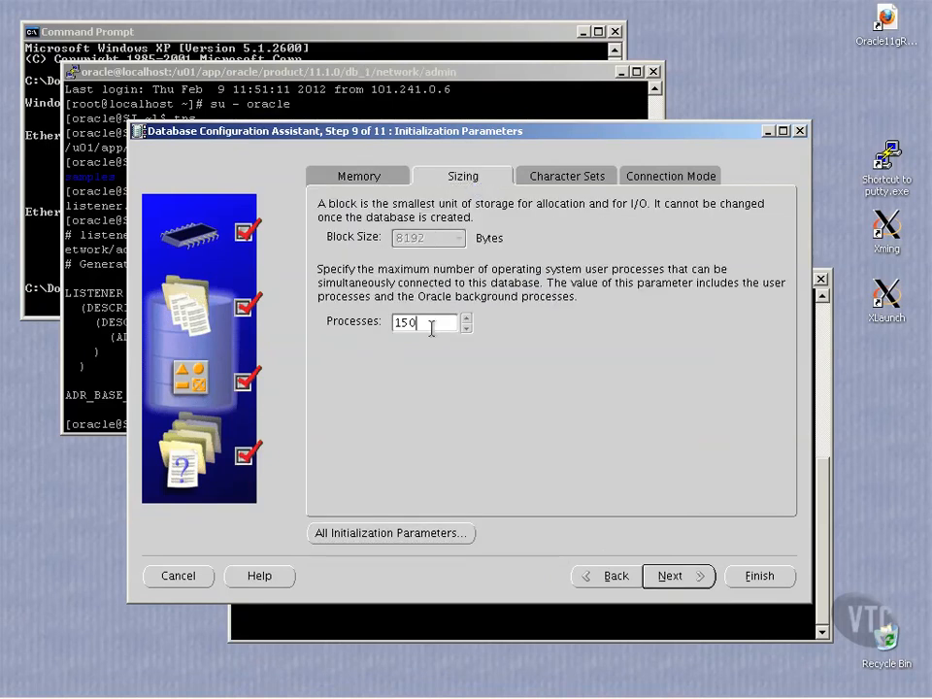
key("BackSpace")
key("BackSpace")
key("BackSpace")
type("250")
left_click(670, 176)
left_click(385, 179)
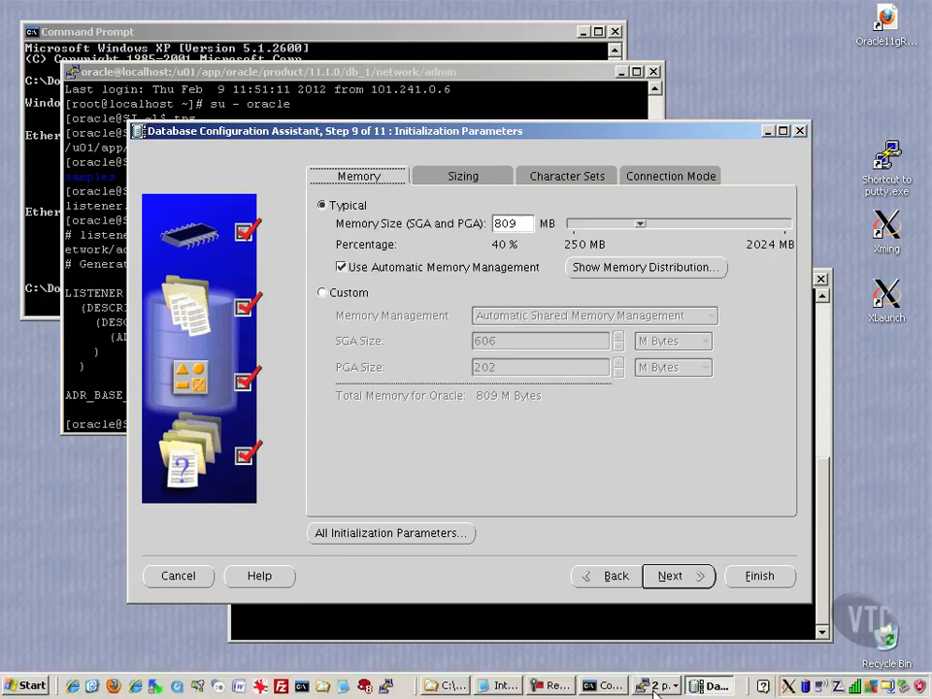
left_click(687, 579)
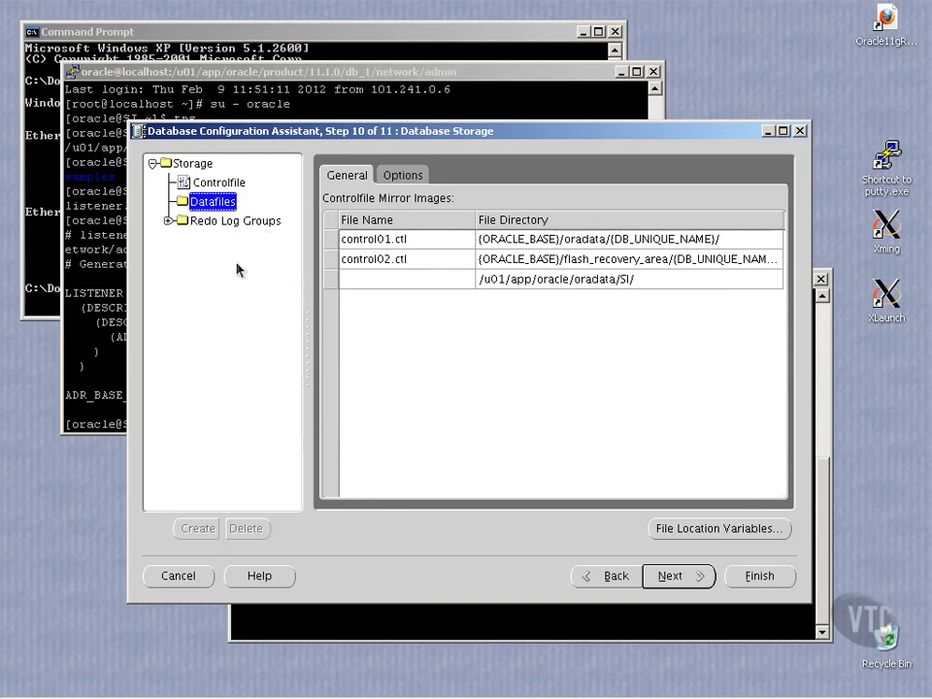
Step: Review the datafiles, leave creation-script generation off, and finish to see the SI summary
left_click(169, 220)
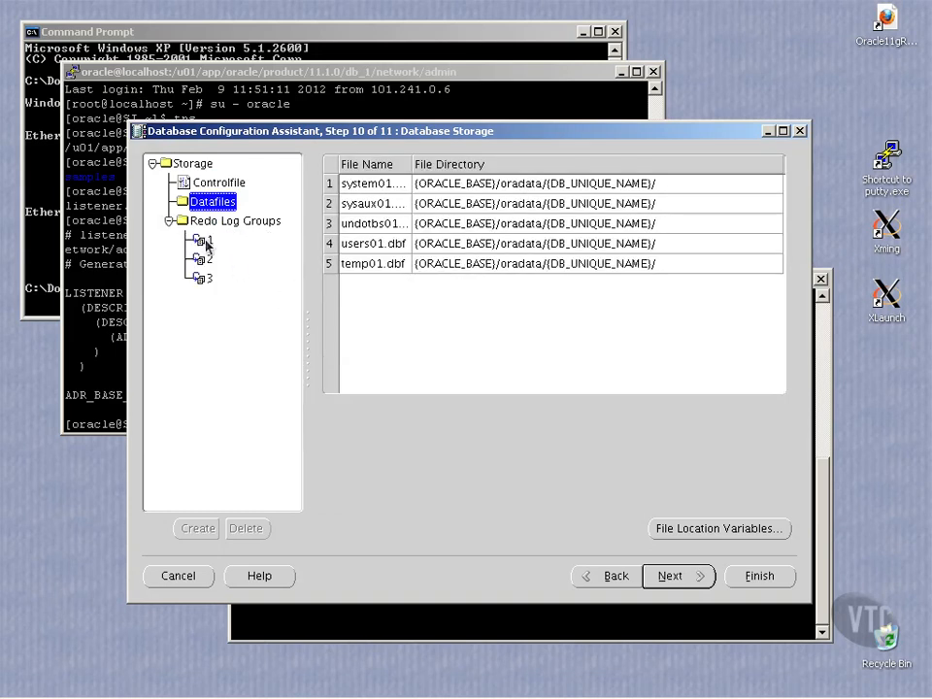
left_click(675, 577)
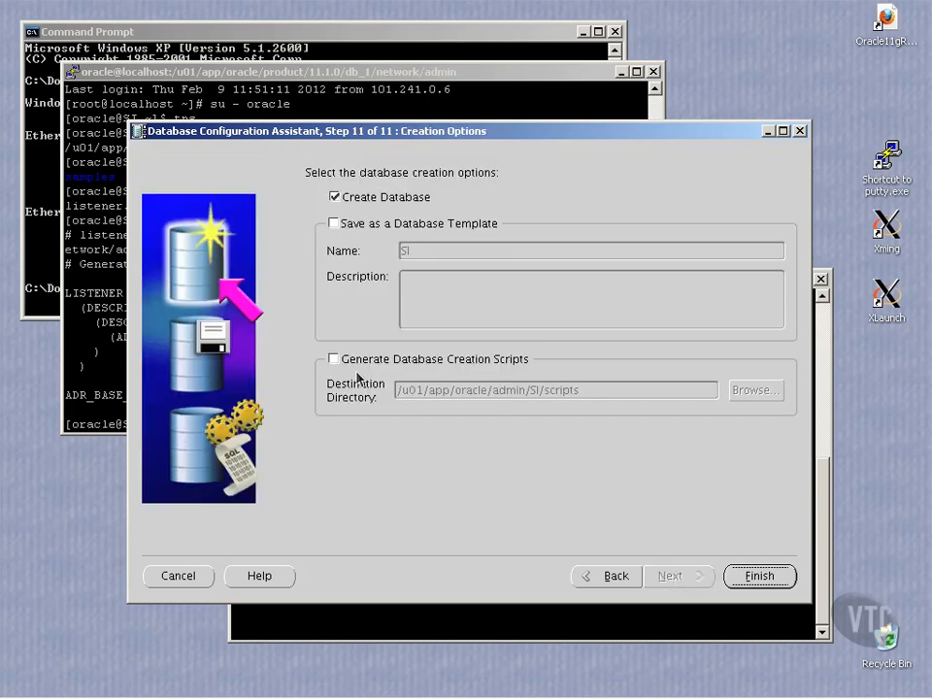
left_click(337, 361)
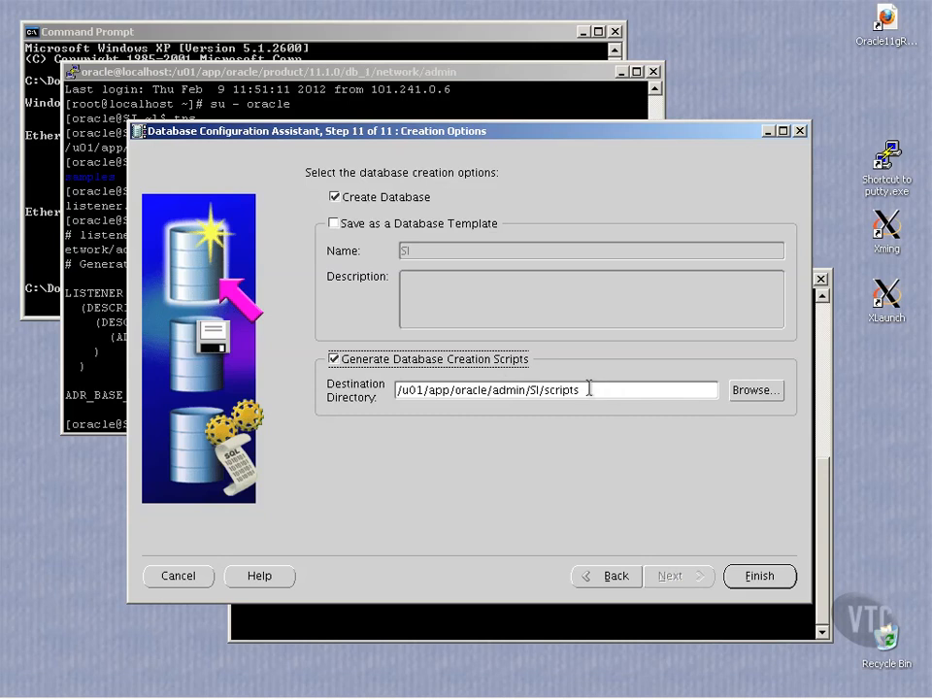
left_click(336, 361)
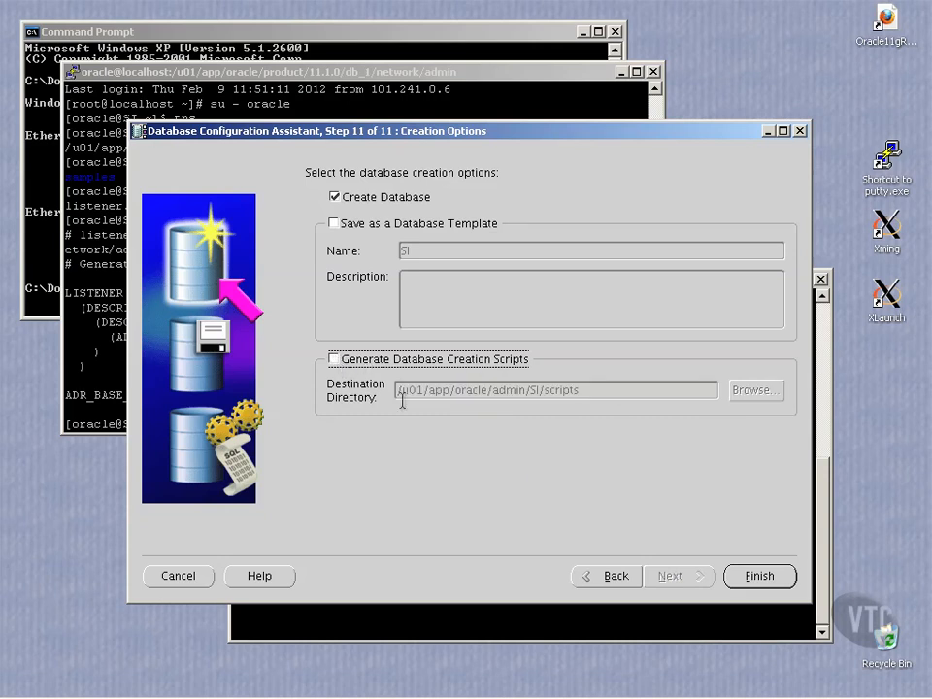
left_click(744, 586)
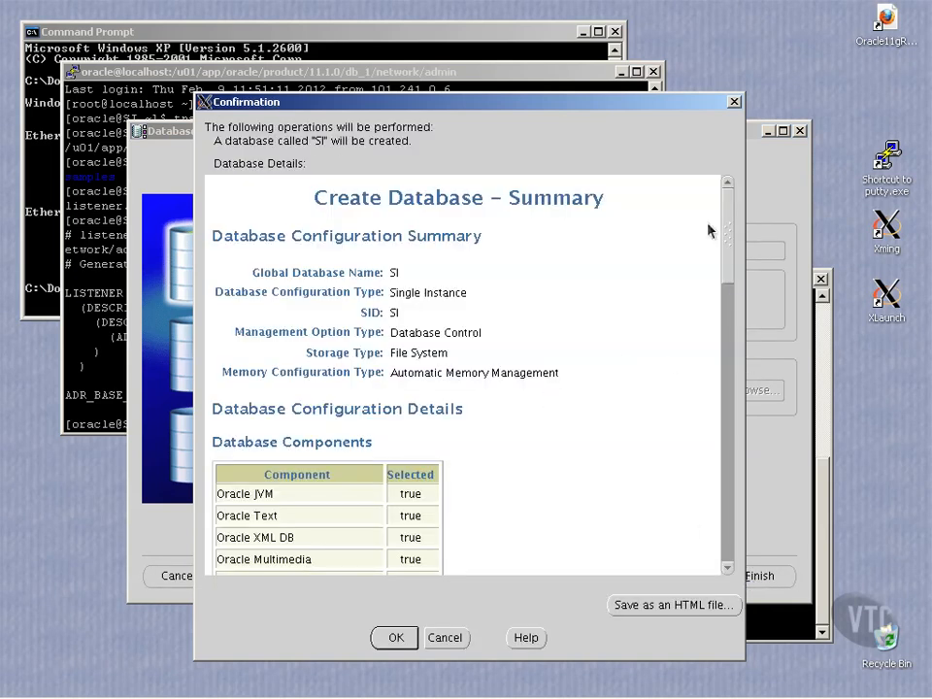
Step: Scroll through the SI confirmation summary and accept it to start database creation
left_click_drag(728, 260, 728, 527)
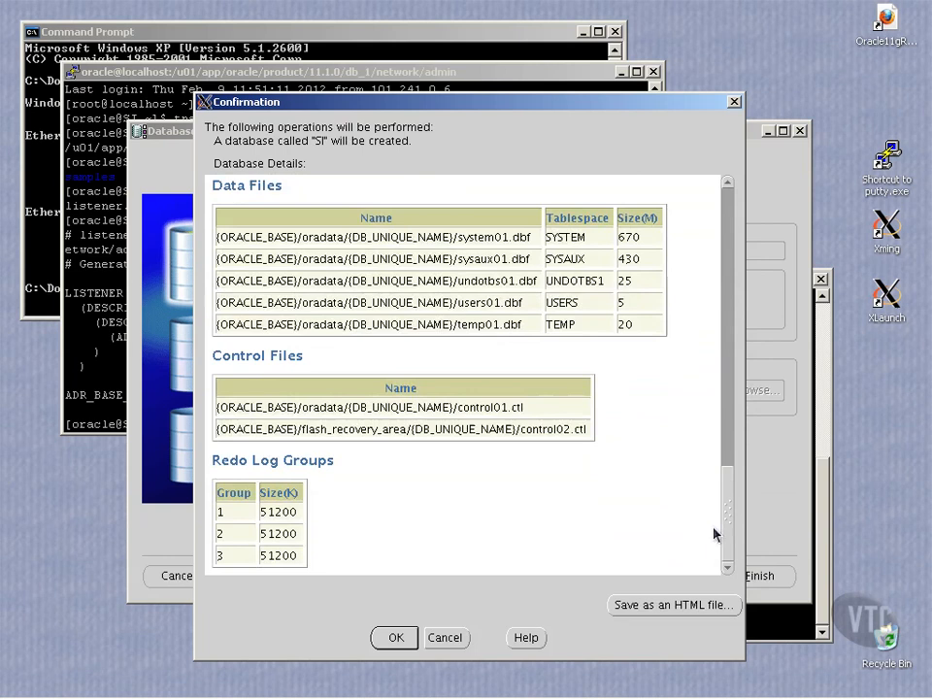
left_click(397, 637)
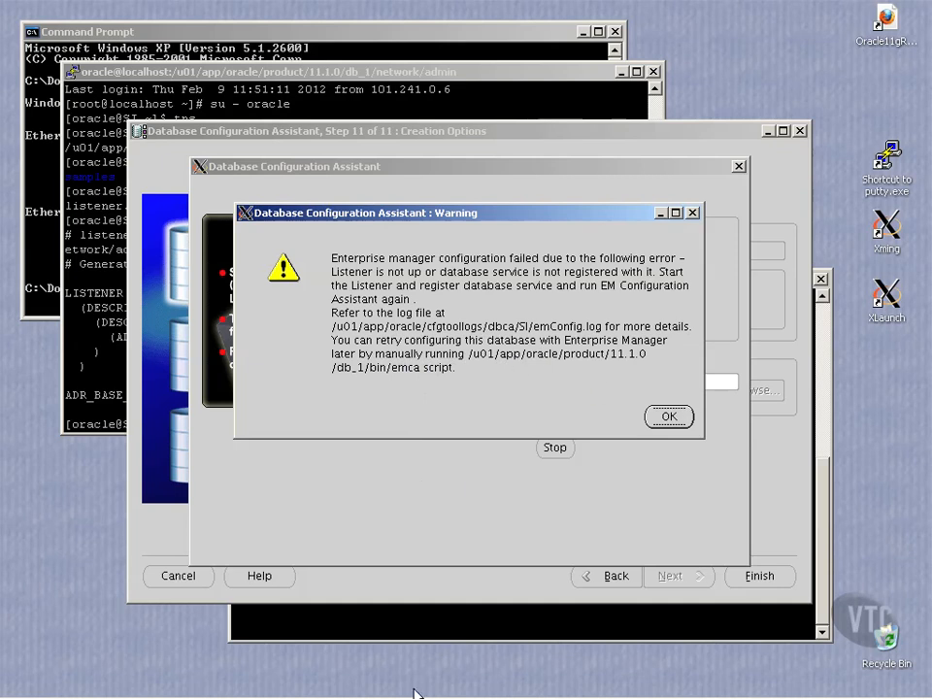
Step: Open the Windows Start menu and choose Run
mouse_move(223, 689)
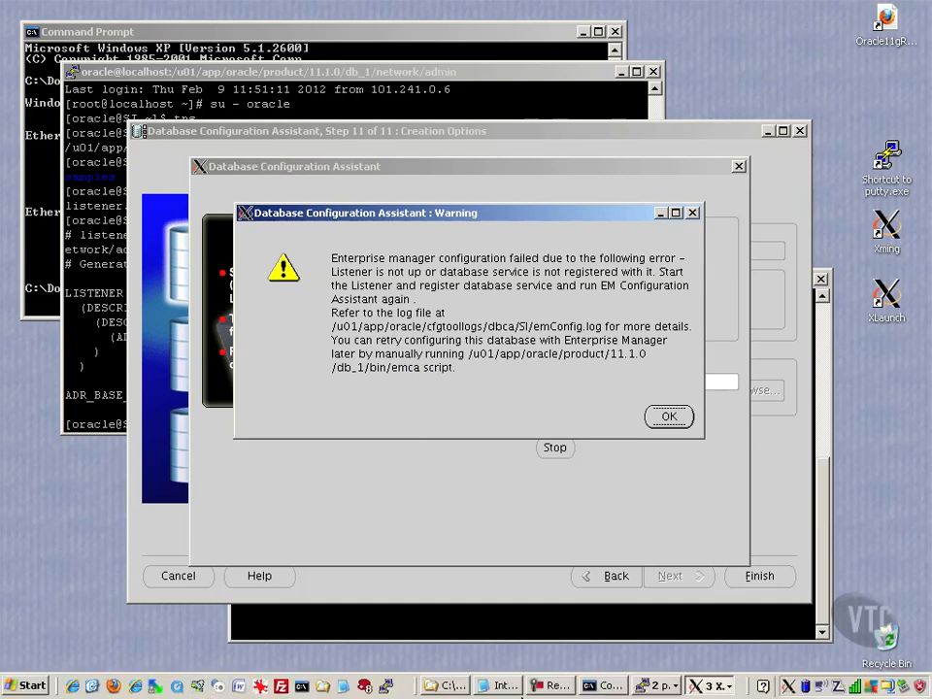
left_click(12, 687)
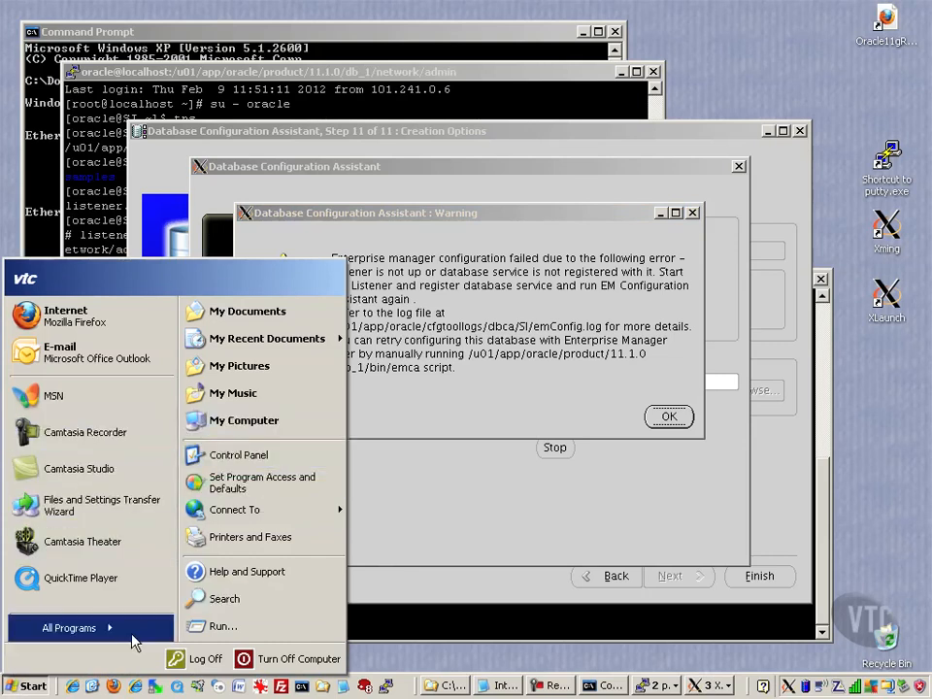
left_click(234, 633)
Step: Launch Notepad from Run, type the reminder 'run emca', and minimize it
type("notepad")
key("Return")
type("run emca")
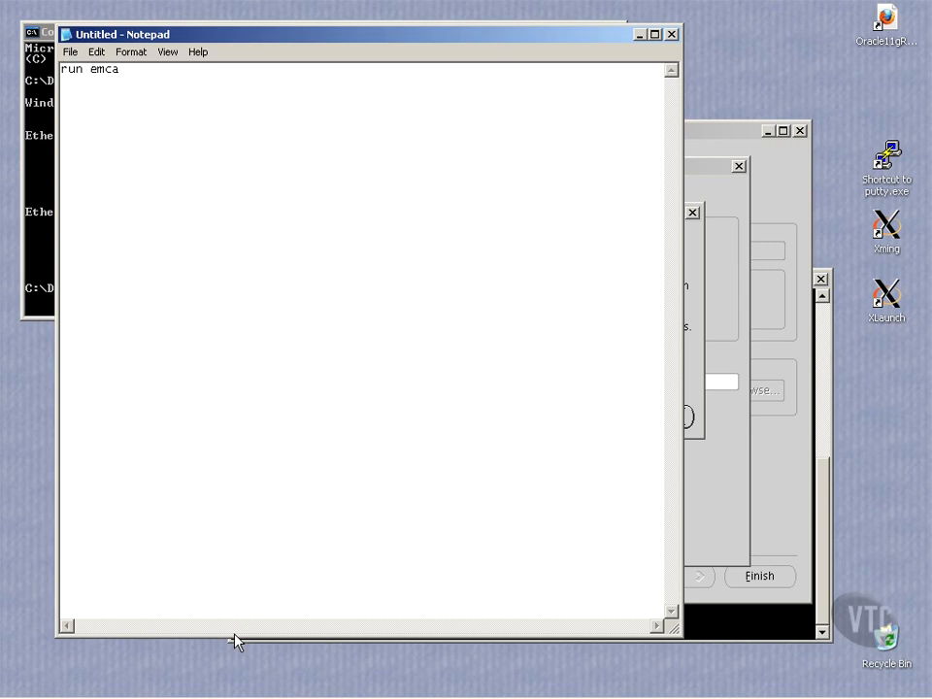
left_click(639, 35)
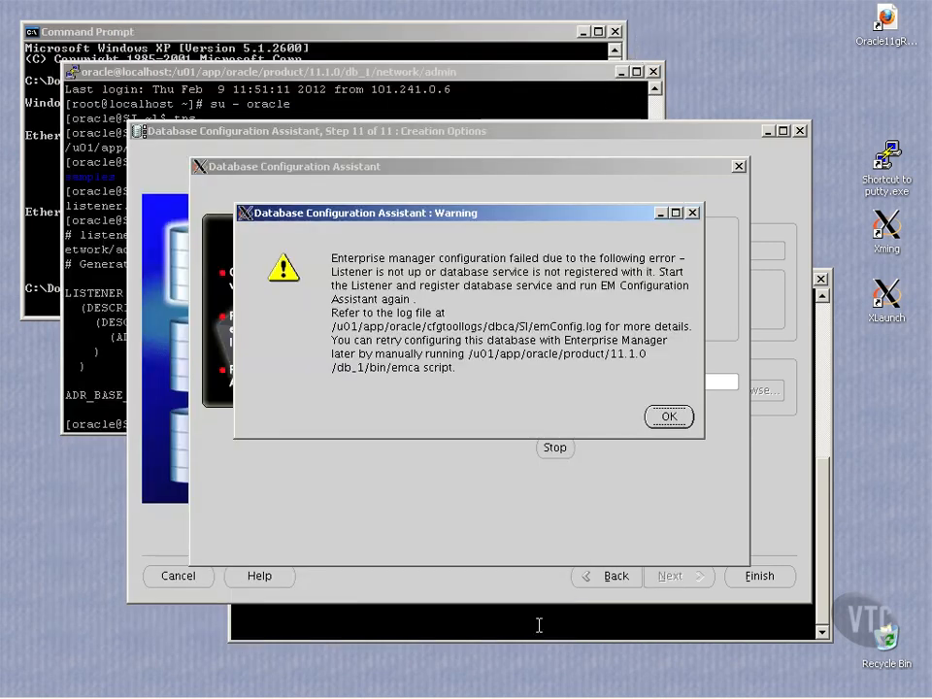
Step: Dismiss the Enterprise Manager warning and exit DBCA once database SI creation completes
left_click(669, 418)
left_click(667, 419)
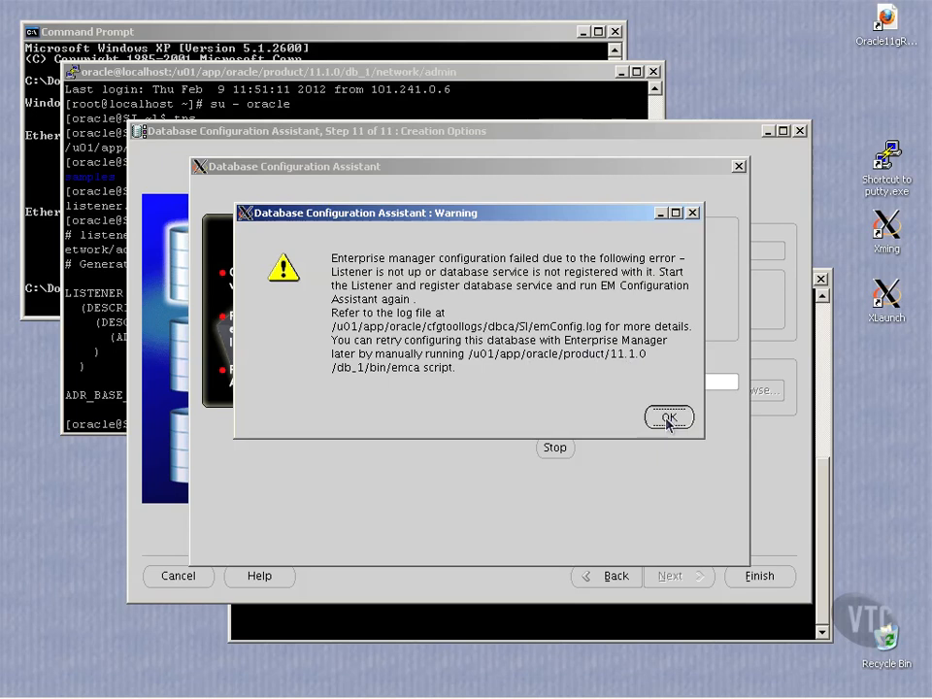
left_click(668, 420)
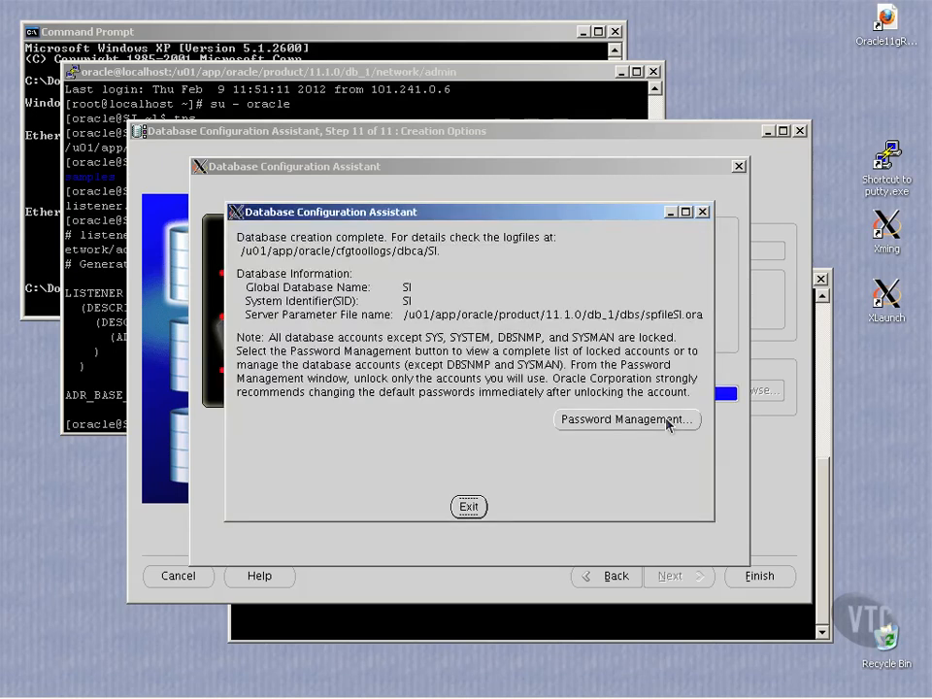
left_click(469, 507)
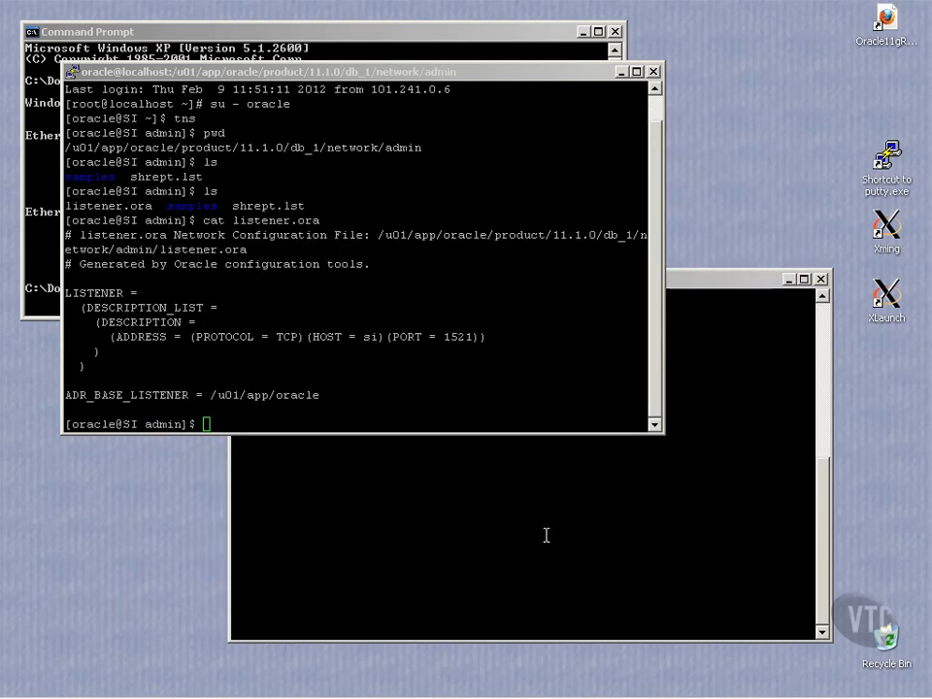